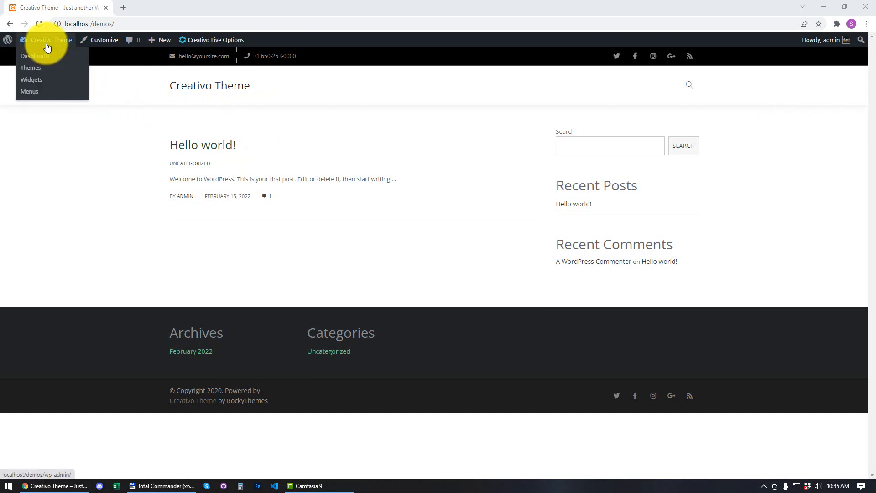
- Leave the Creativo front-end homepage for the WordPress admin Dashboard
{"action": "left_click", "coordinate": [47, 50]}
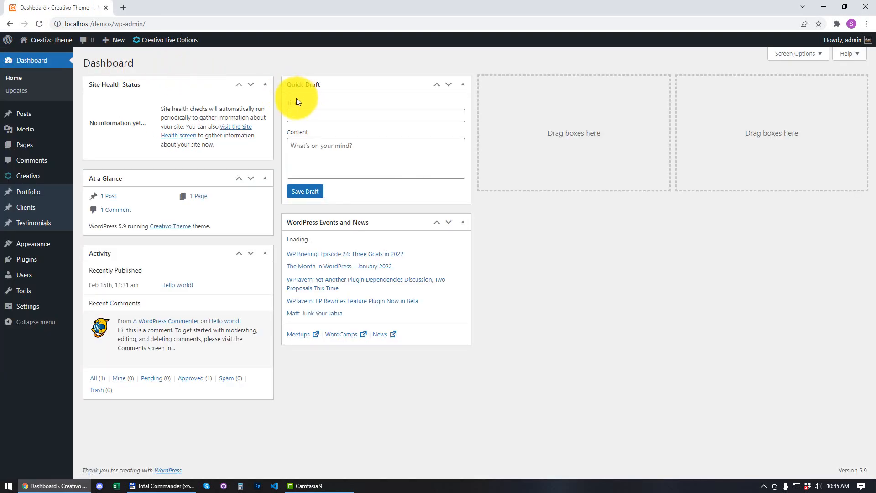
{"action": "mouse_move", "coordinate": [49, 182]}
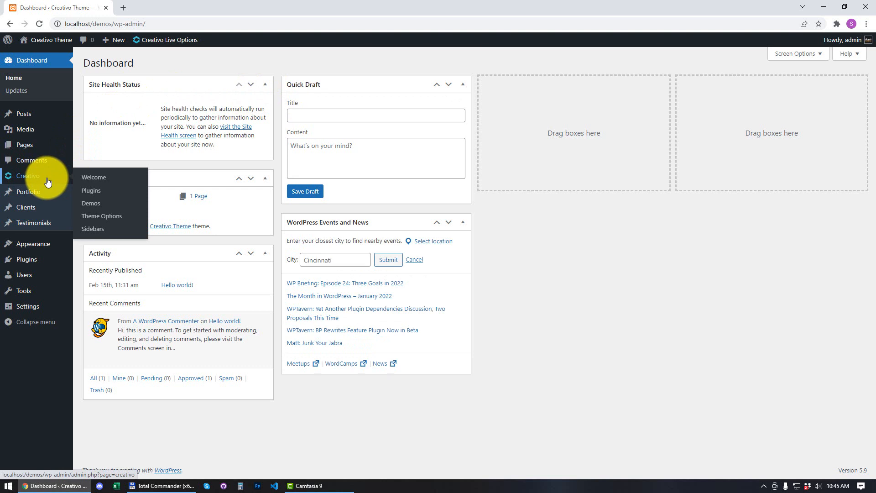
- Open Creativo > Plugins and look over the bundled plugin cards
{"action": "left_click", "coordinate": [97, 190]}
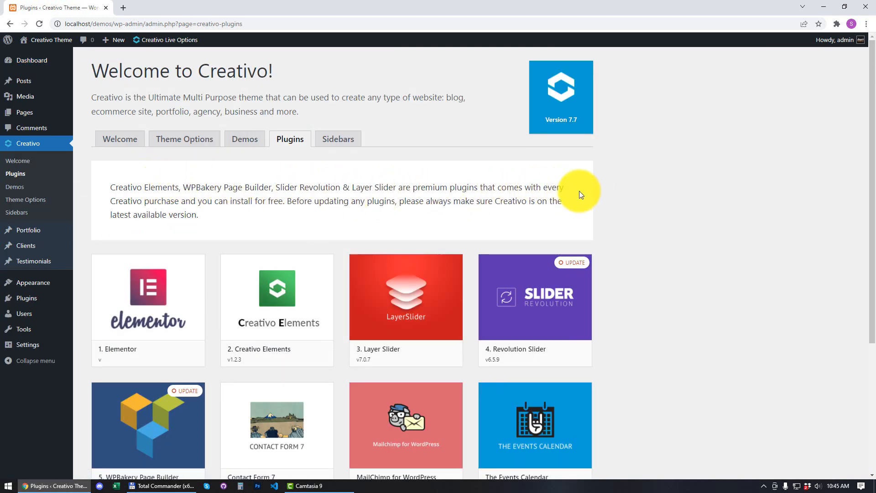
{"action": "scroll", "coordinate": [621, 179], "scroll_direction": "down", "scroll_amount": 4}
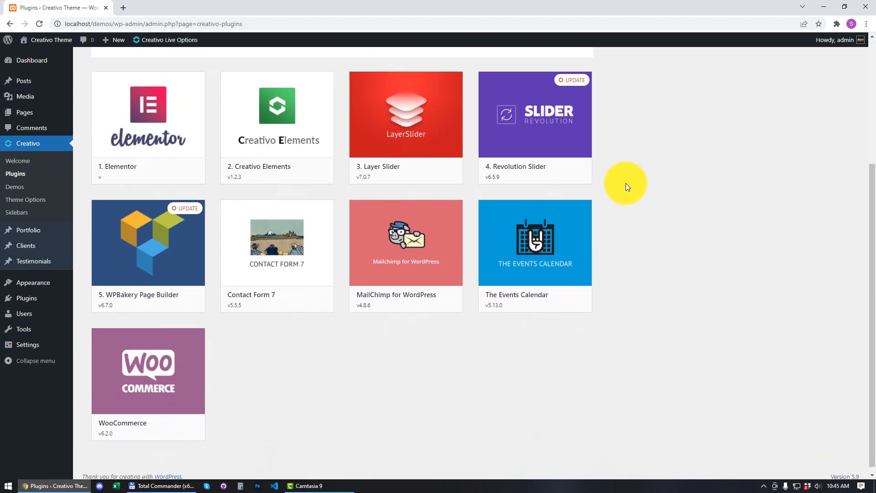
{"action": "scroll", "coordinate": [627, 186], "scroll_direction": "up", "scroll_amount": 1}
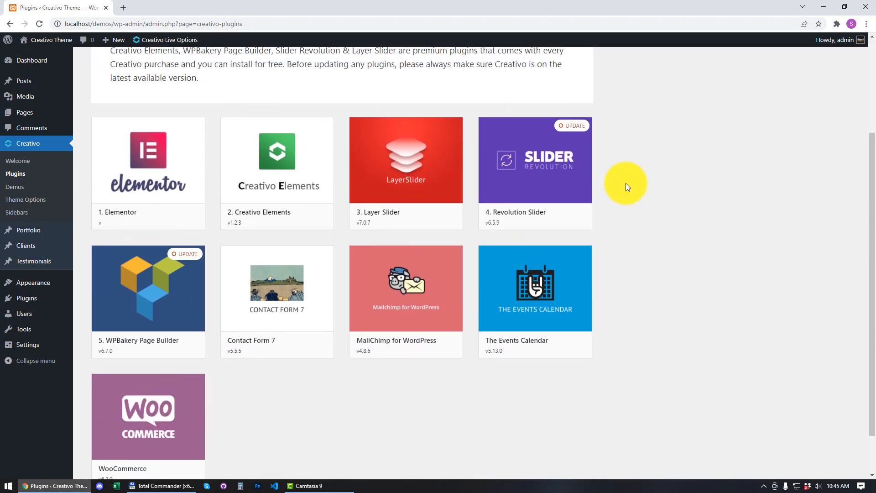
{"action": "scroll", "coordinate": [634, 167], "scroll_direction": "down", "scroll_amount": 1}
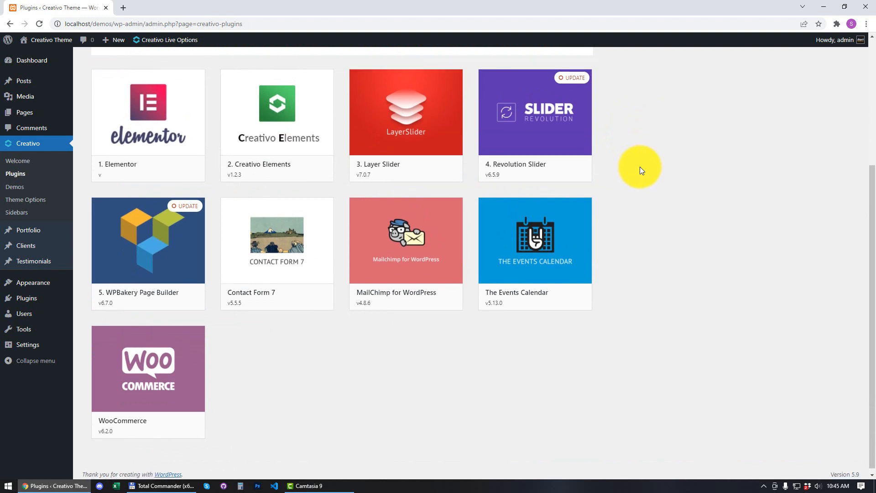
{"action": "scroll", "coordinate": [640, 170], "scroll_direction": "up", "scroll_amount": 1}
{"action": "mouse_move", "coordinate": [513, 147]}
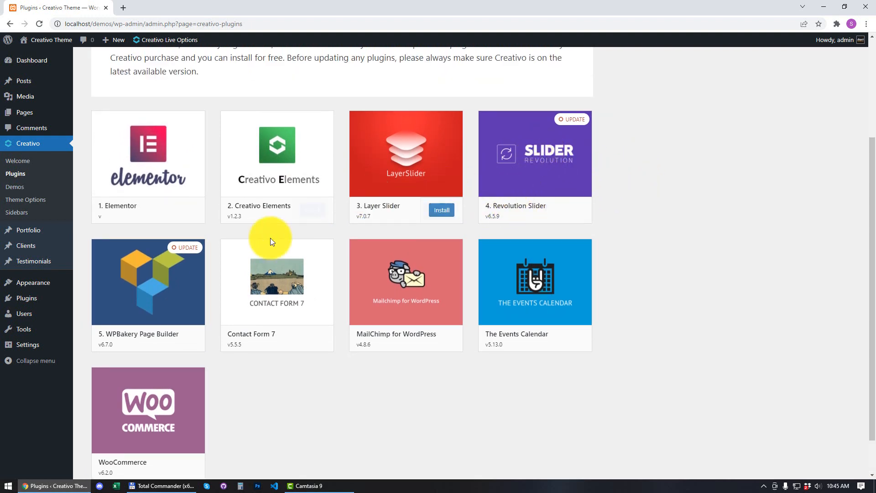
{"action": "mouse_move", "coordinate": [167, 280]}
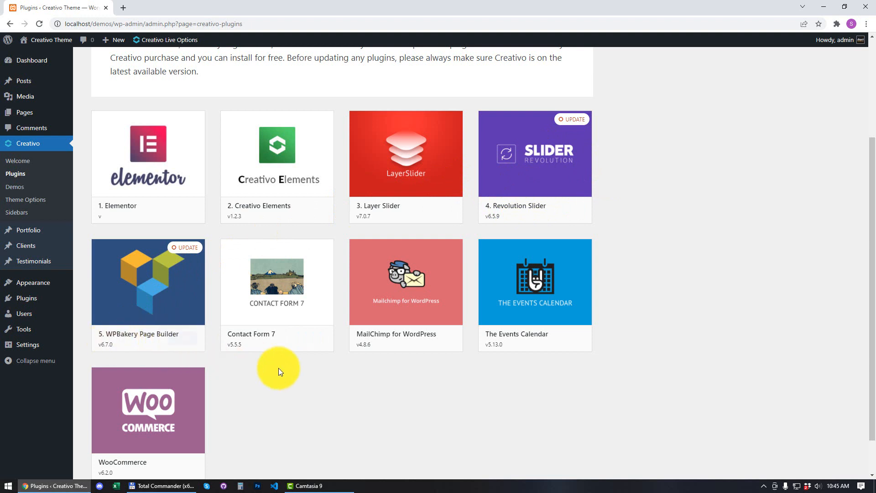
{"action": "scroll", "coordinate": [620, 267], "scroll_direction": "down", "scroll_amount": 1}
{"action": "scroll", "coordinate": [621, 271], "scroll_direction": "up", "scroll_amount": 3}
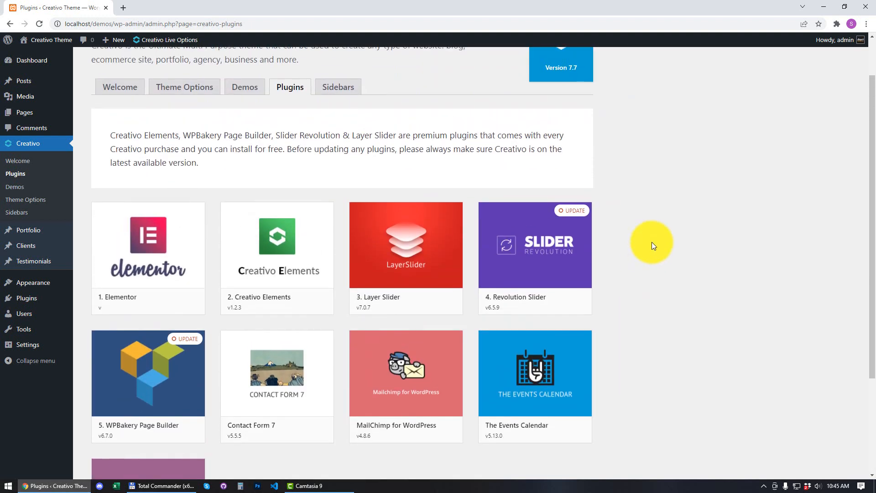
{"action": "mouse_move", "coordinate": [583, 241]}
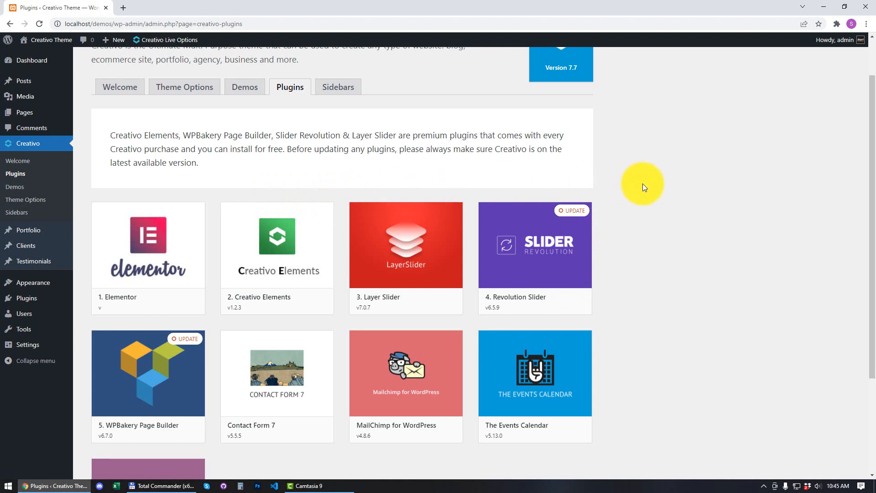
{"action": "scroll", "coordinate": [643, 187], "scroll_direction": "down", "scroll_amount": 2}
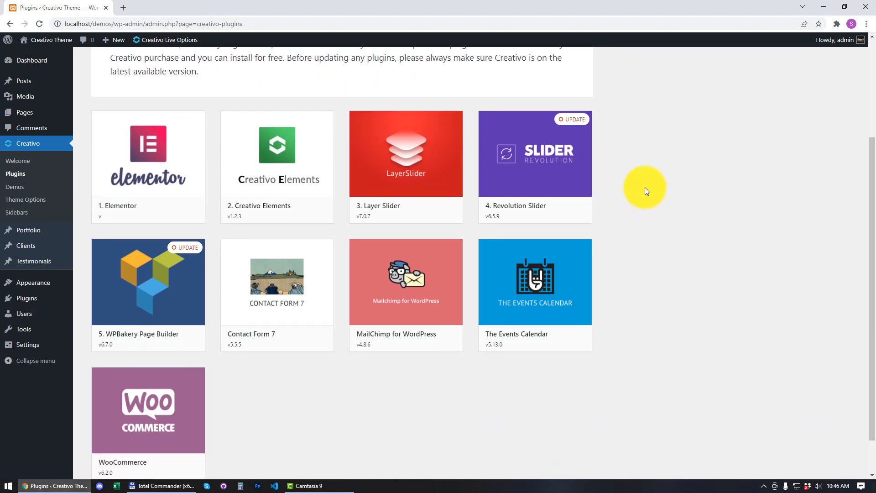
{"action": "scroll", "coordinate": [652, 192], "scroll_direction": "up", "scroll_amount": 1}
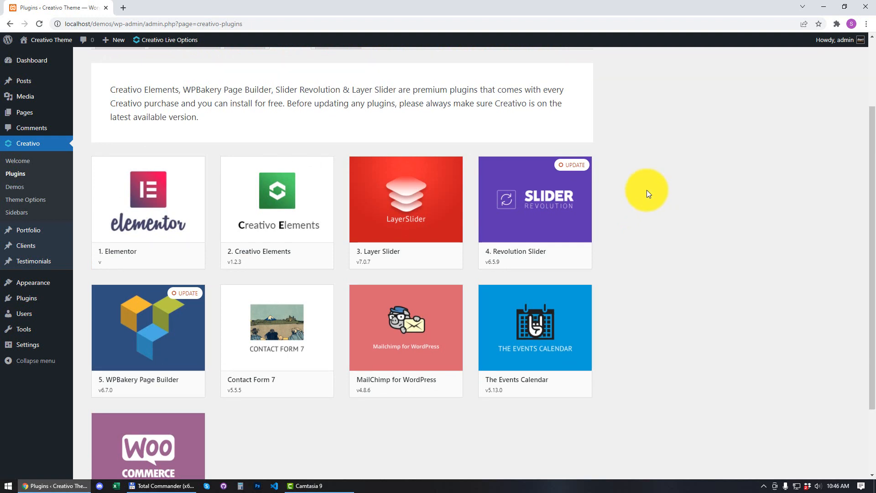
- Go to Plugins > Installed Plugins to see the five installed plugins
{"action": "mouse_move", "coordinate": [76, 300]}
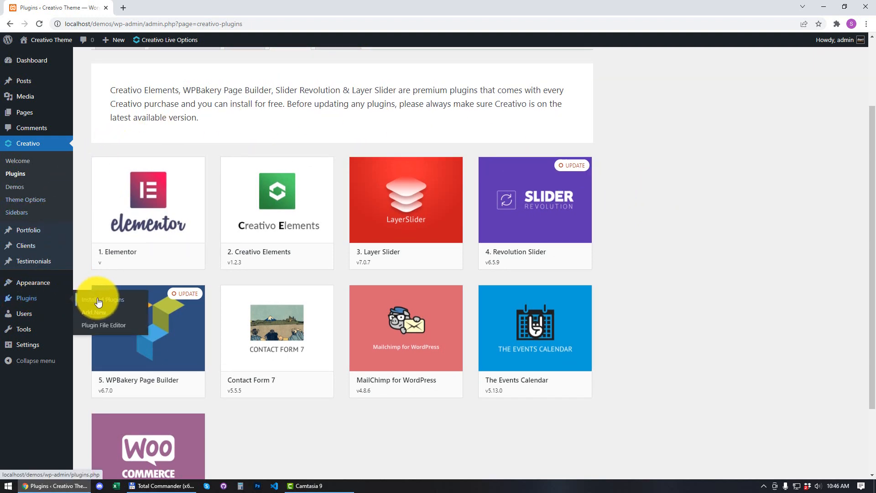
{"action": "scroll", "coordinate": [87, 299], "scroll_direction": "up", "scroll_amount": 1}
{"action": "left_click", "coordinate": [106, 302]}
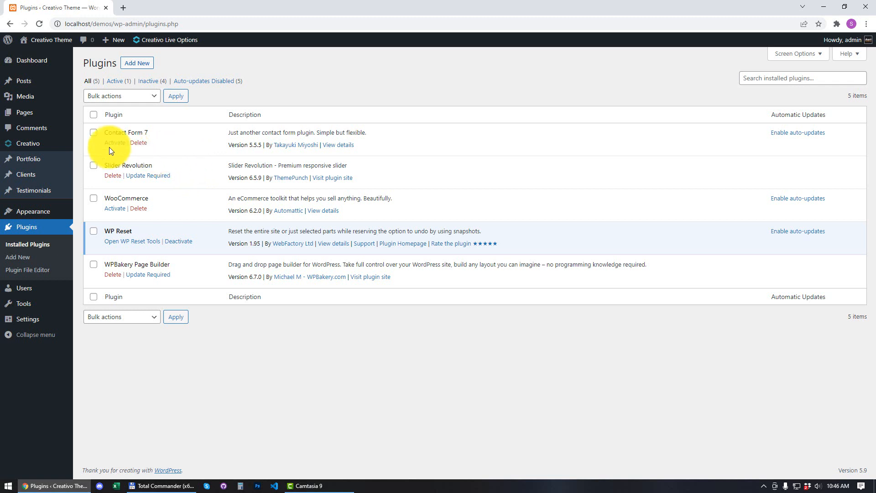
- Back on Creativo > Plugins, update the Revolution Slider card from version 6.5.9
{"action": "mouse_move", "coordinate": [74, 146]}
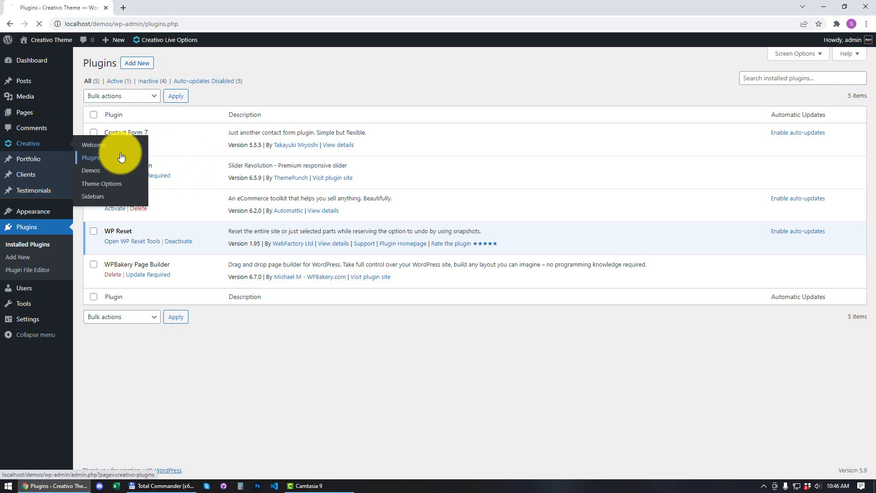
{"action": "left_click", "coordinate": [99, 158]}
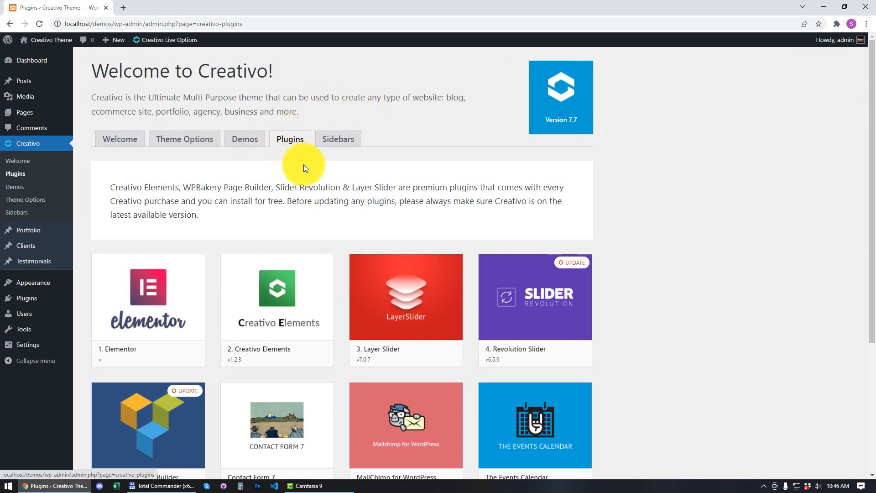
{"action": "scroll", "coordinate": [609, 139], "scroll_direction": "down", "scroll_amount": 2}
{"action": "scroll", "coordinate": [588, 139], "scroll_direction": "down", "scroll_amount": 2}
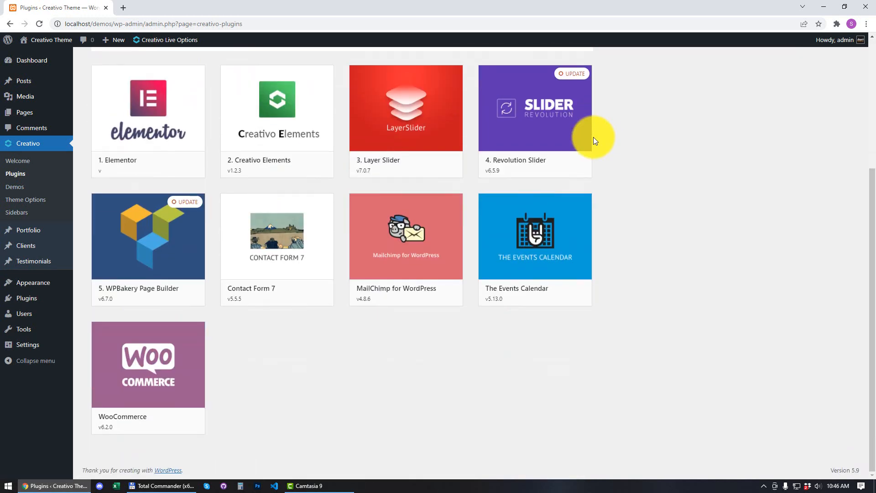
{"action": "scroll", "coordinate": [593, 137], "scroll_direction": "up", "scroll_amount": 2}
{"action": "mouse_move", "coordinate": [527, 182]}
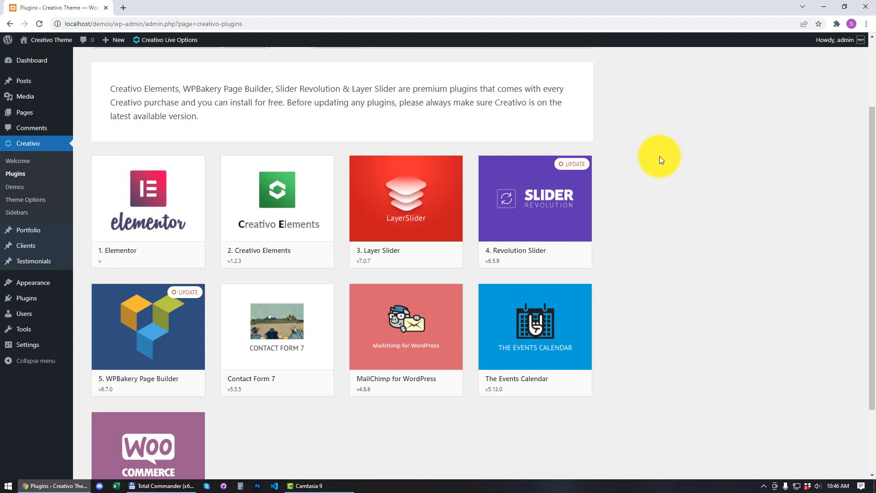
{"action": "scroll", "coordinate": [659, 158], "scroll_direction": "down", "scroll_amount": 2}
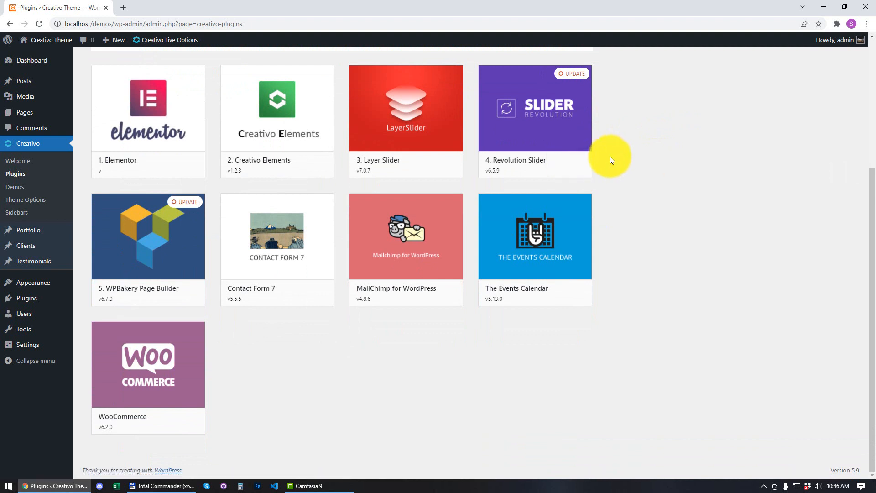
{"action": "mouse_move", "coordinate": [567, 166]}
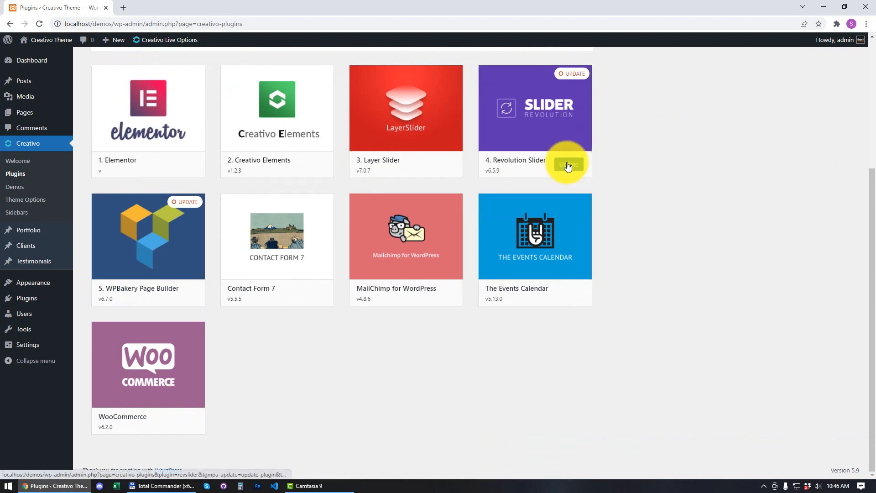
{"action": "scroll", "coordinate": [626, 141], "scroll_direction": "up", "scroll_amount": 3}
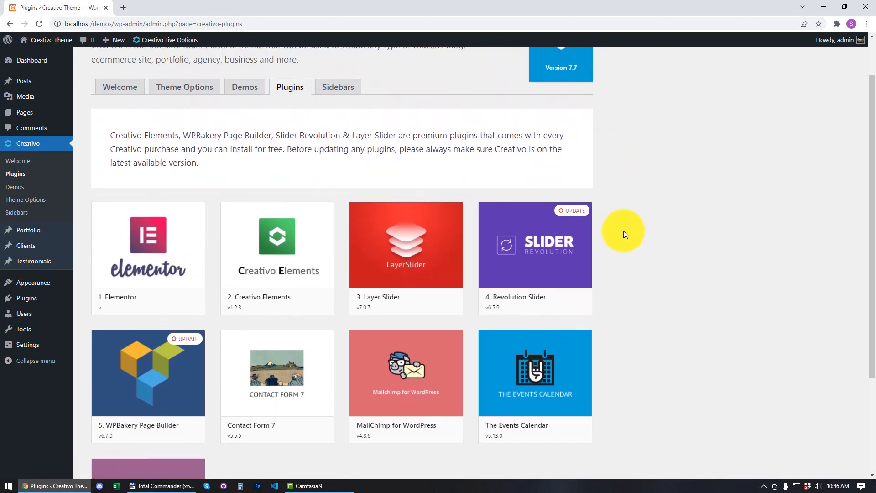
{"action": "mouse_move", "coordinate": [569, 302]}
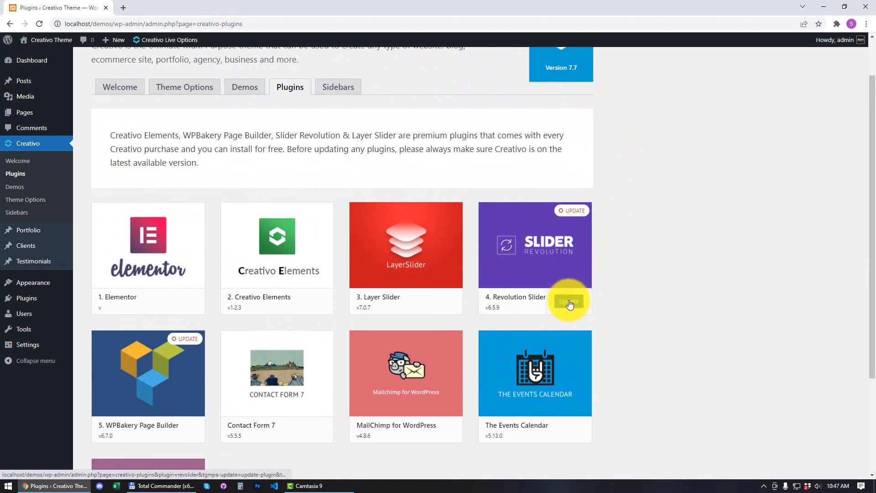
{"action": "left_click", "coordinate": [569, 304]}
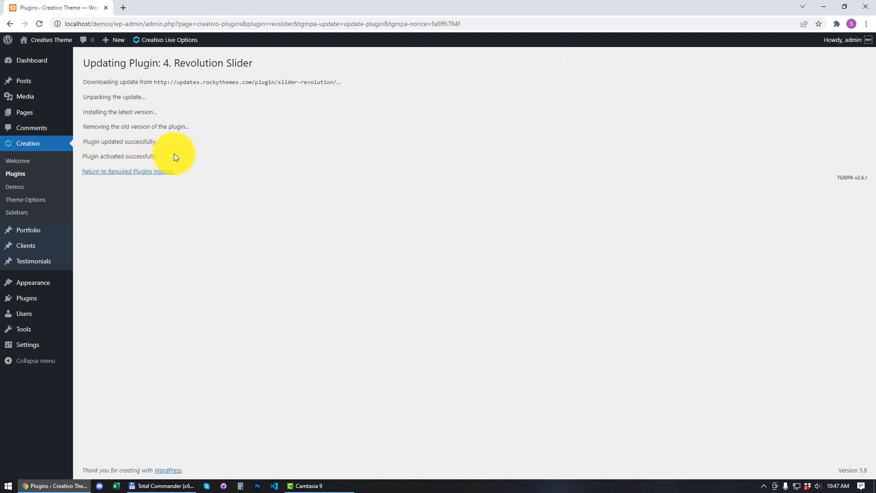
- Return to the Creativo plugins list, now showing Revolution Slider v6.5.12 and WPBakery v6.7.0
{"action": "left_click", "coordinate": [124, 173]}
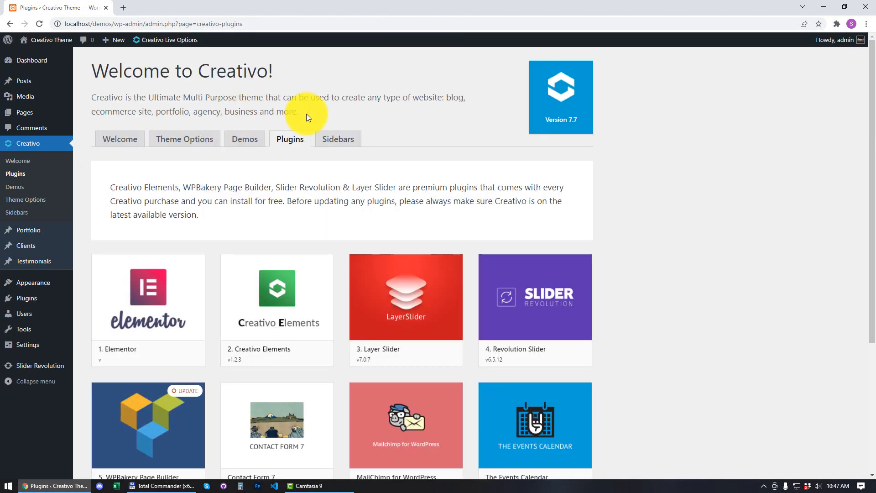
{"action": "scroll", "coordinate": [305, 117], "scroll_direction": "down", "scroll_amount": 3}
{"action": "mouse_move", "coordinate": [482, 172]}
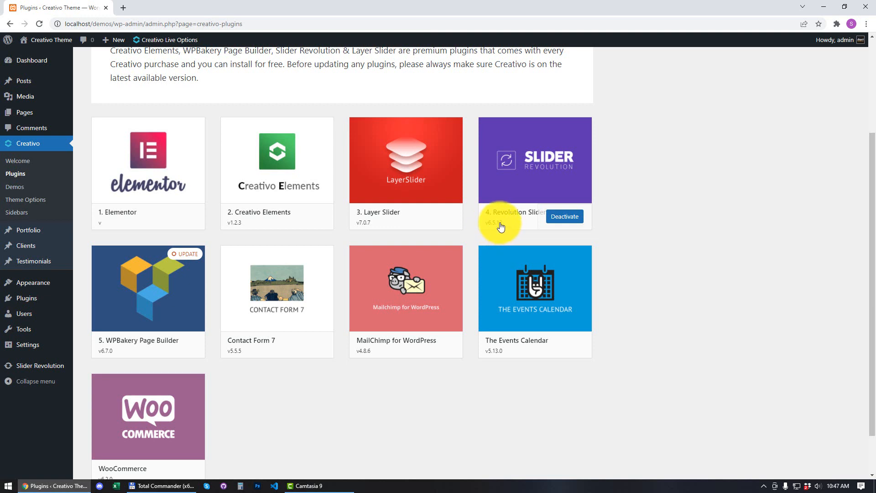
{"action": "mouse_move", "coordinate": [171, 267]}
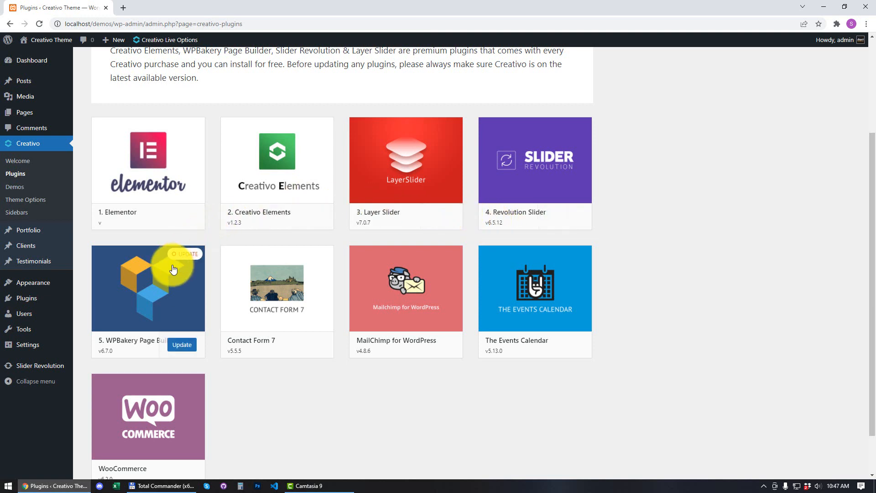
- Update WPBakery Page Builder to 6.7.1, then go back to Creativo > Plugins
{"action": "left_click", "coordinate": [182, 345]}
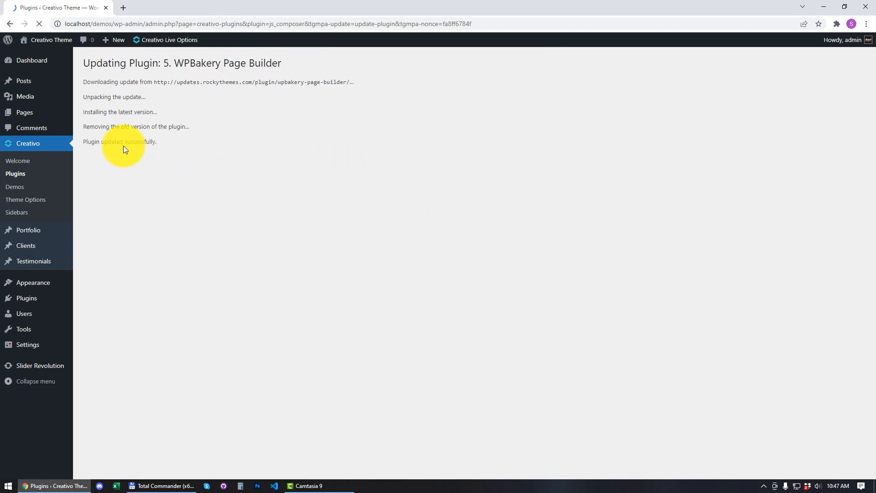
{"action": "left_click", "coordinate": [113, 177]}
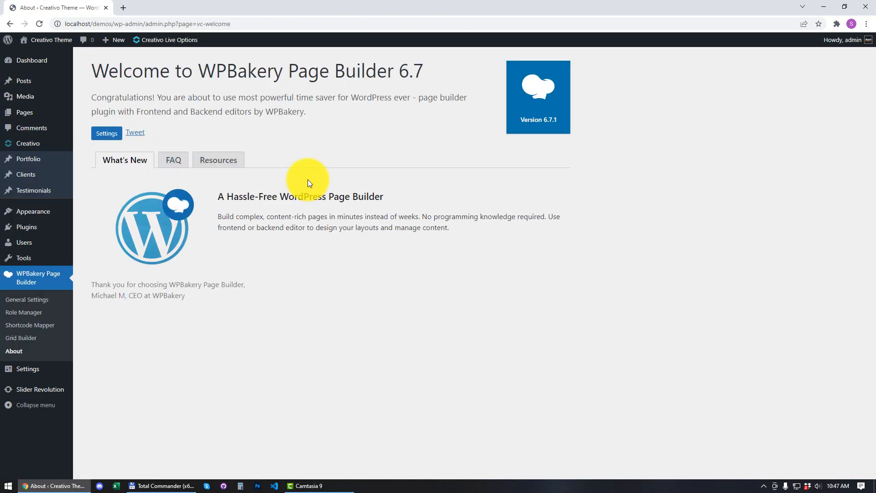
{"action": "mouse_move", "coordinate": [39, 143]}
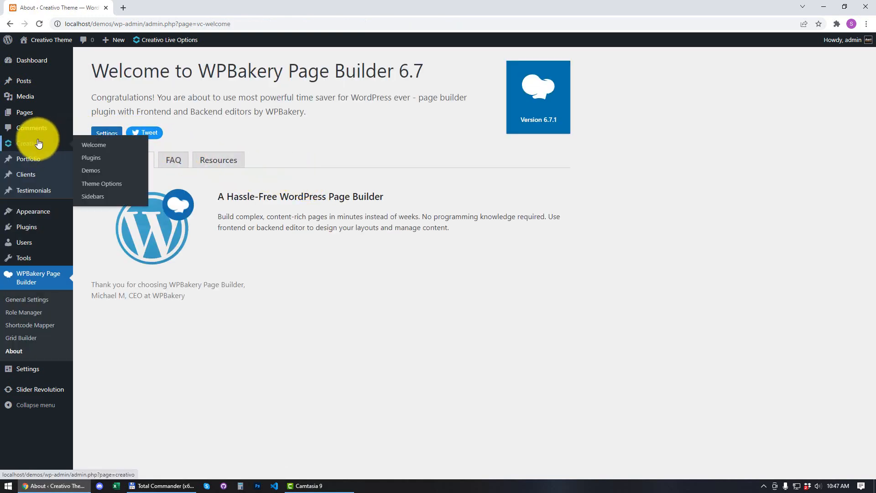
{"action": "left_click", "coordinate": [100, 160]}
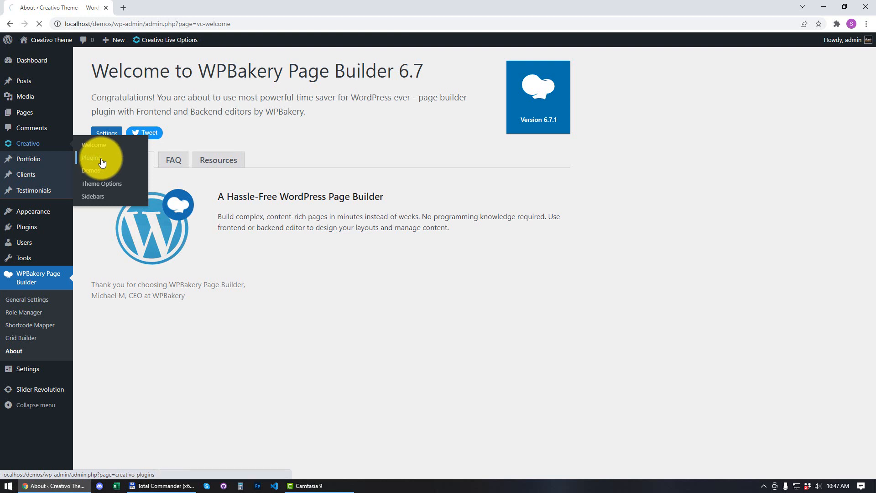
{"action": "scroll", "coordinate": [597, 173], "scroll_direction": "down", "scroll_amount": 3}
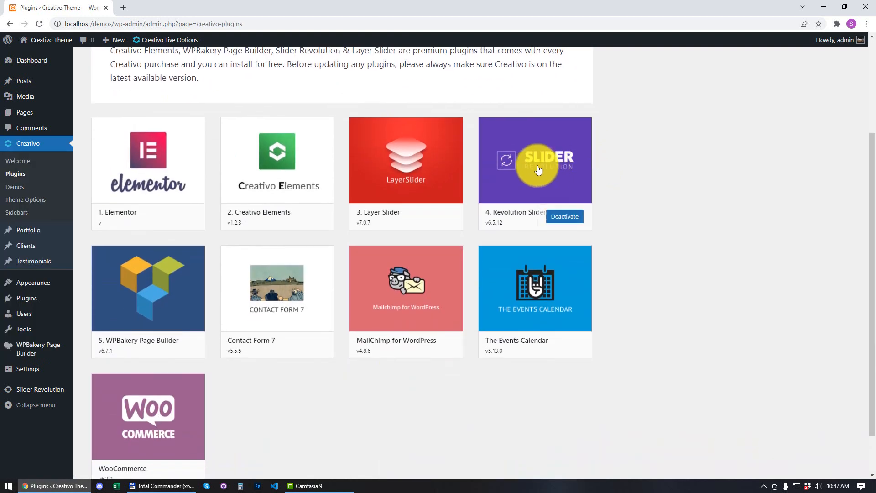
{"action": "scroll", "coordinate": [511, 164], "scroll_direction": "down", "scroll_amount": 1}
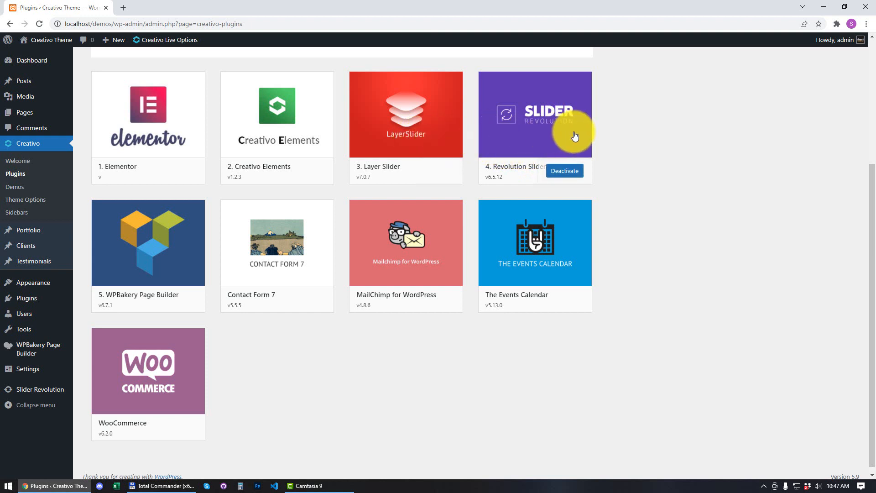
{"action": "scroll", "coordinate": [547, 146], "scroll_direction": "down", "scroll_amount": 1}
{"action": "scroll", "coordinate": [547, 146], "scroll_direction": "up", "scroll_amount": 2}
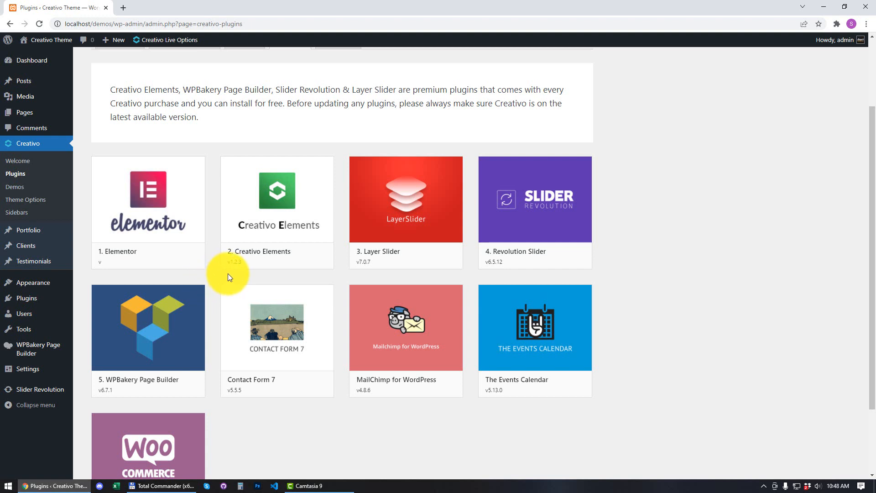
{"action": "mouse_move", "coordinate": [34, 298]}
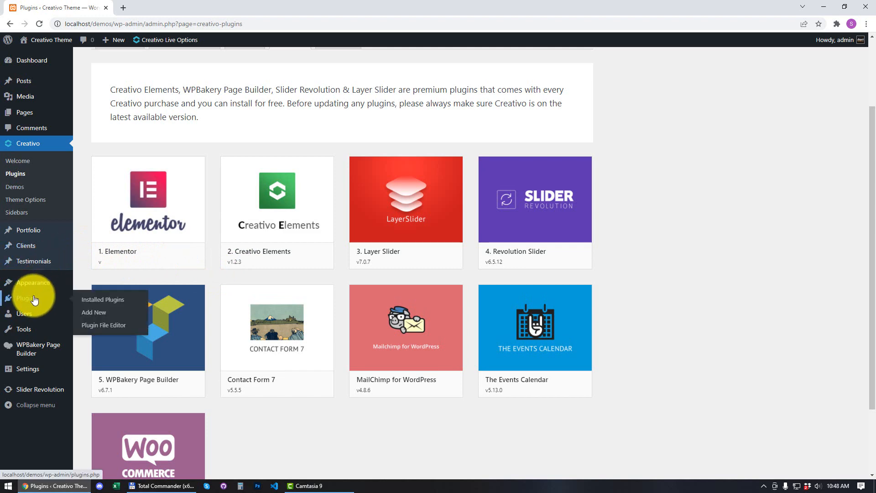
- Delete Slider Revolution from Installed Plugins, confirming with OK
{"action": "left_click", "coordinate": [114, 305]}
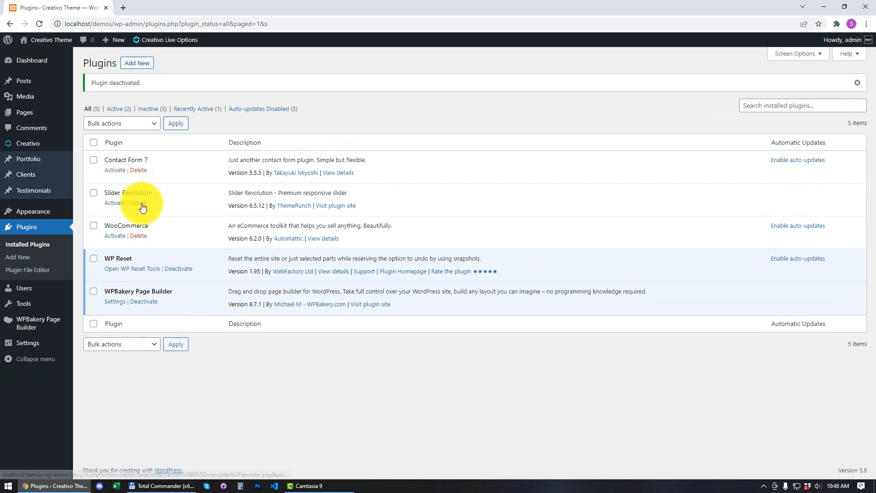
{"action": "left_click", "coordinate": [141, 204]}
{"action": "left_click", "coordinate": [483, 78]}
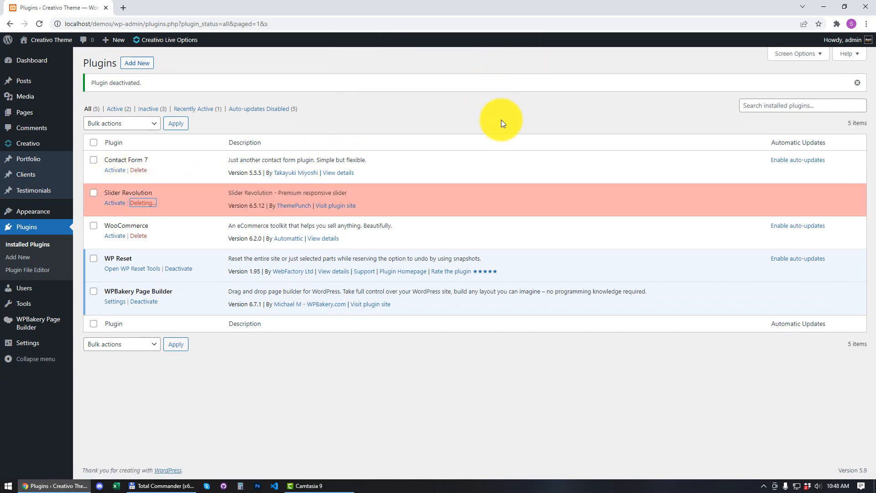
- Reinstall Revolution Slider v6.5.12 from Creativo > Plugins and return to the installer
{"action": "mouse_move", "coordinate": [23, 145]}
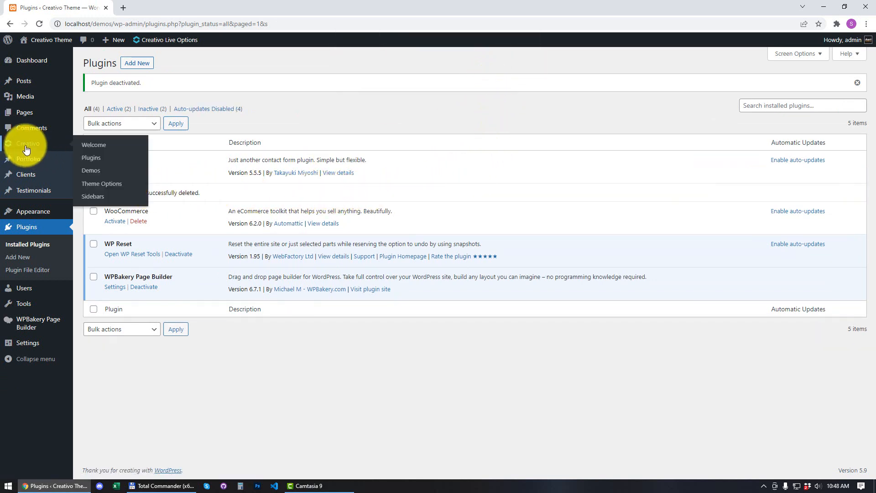
{"action": "left_click", "coordinate": [101, 163]}
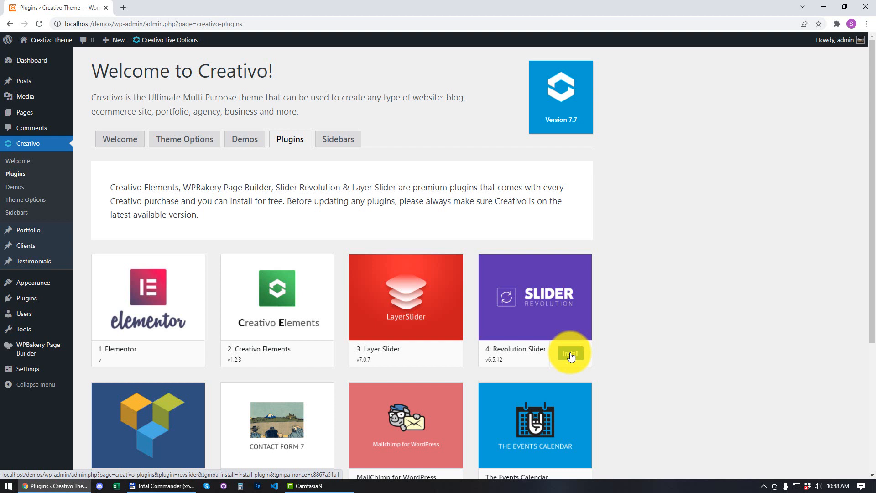
{"action": "left_click", "coordinate": [571, 354]}
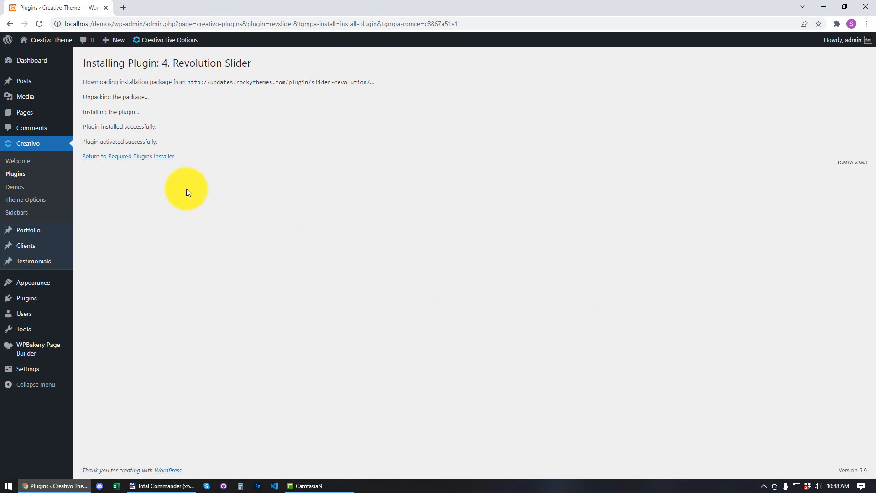
{"action": "left_click", "coordinate": [143, 157]}
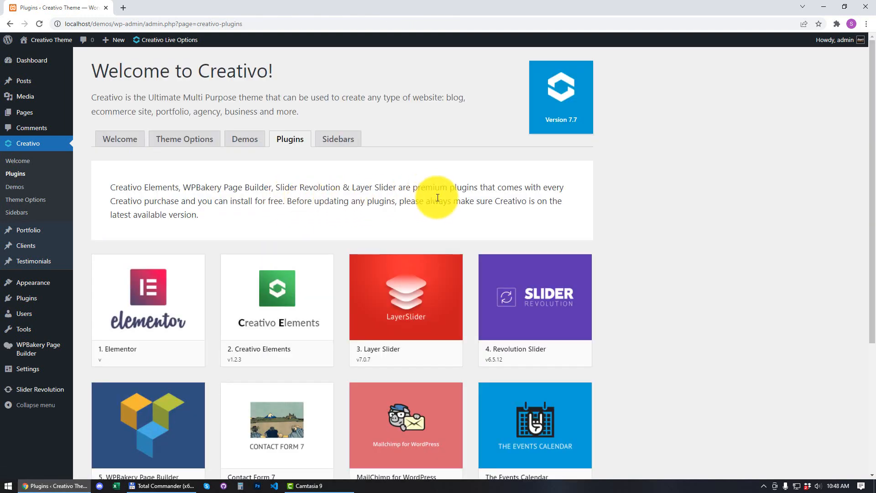
- Review the plugin cards: Revolution Slider 6.5.12, WPBakery 6.7.1, Layer Slider 7.0.7
{"action": "scroll", "coordinate": [651, 221], "scroll_direction": "down", "scroll_amount": 2}
{"action": "scroll", "coordinate": [651, 223], "scroll_direction": "down", "scroll_amount": 2}
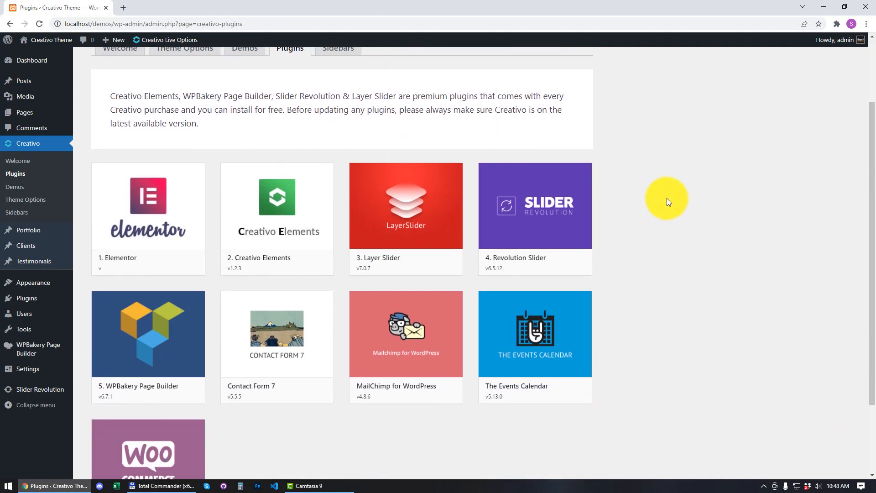
{"action": "mouse_move", "coordinate": [556, 170]}
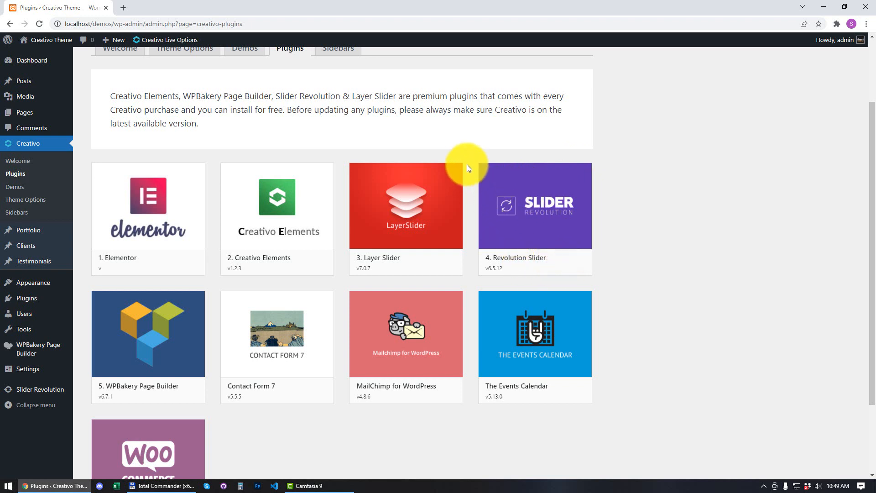
{"action": "mouse_move", "coordinate": [401, 191]}
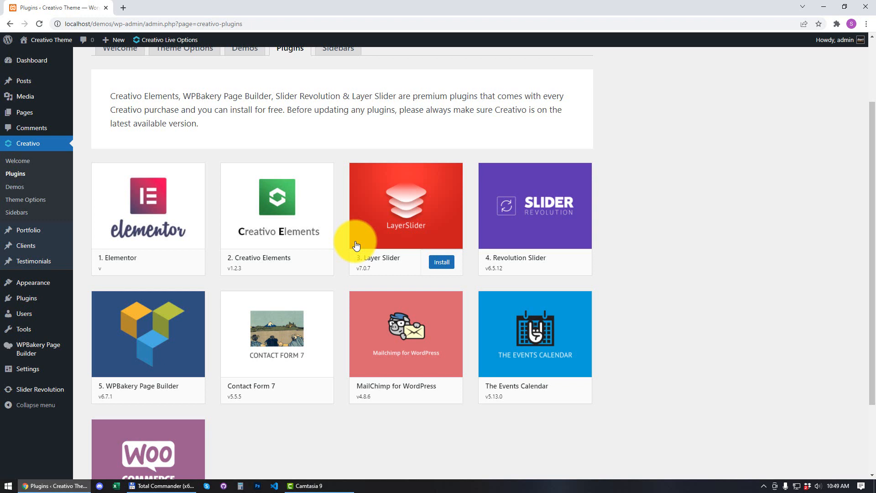
{"action": "mouse_move", "coordinate": [22, 298]}
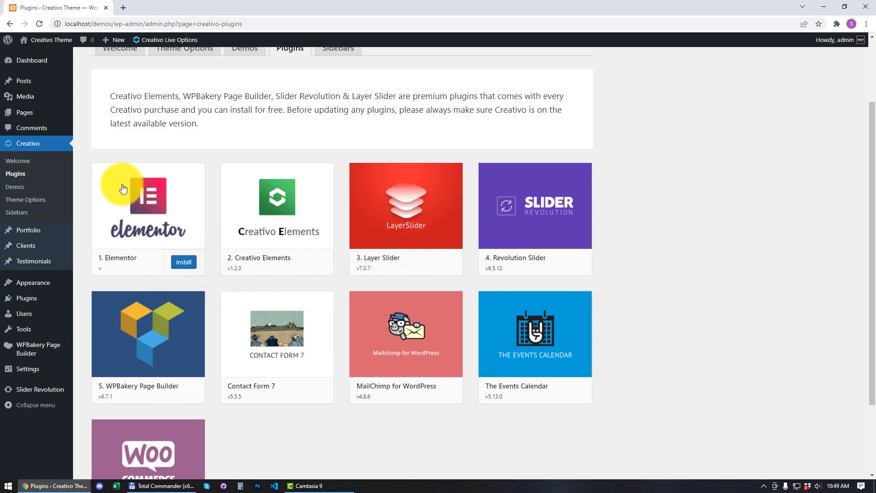
{"action": "mouse_move", "coordinate": [419, 211]}
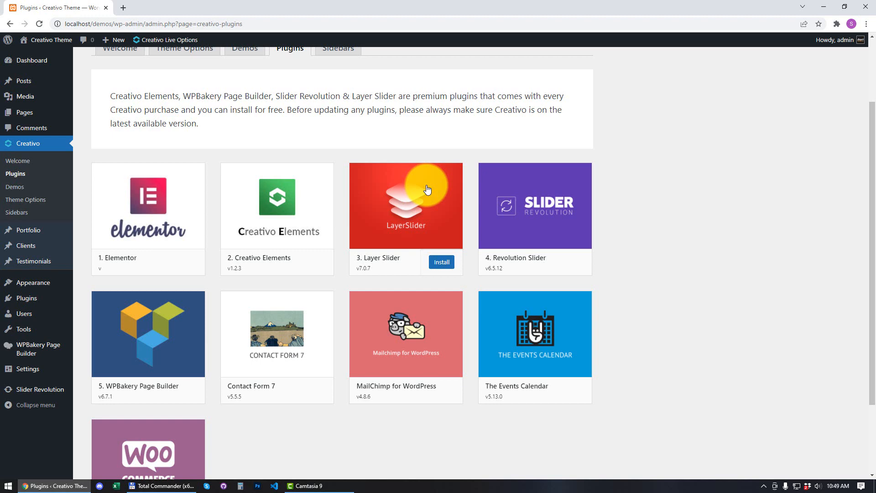
{"action": "scroll", "coordinate": [619, 147], "scroll_direction": "up", "scroll_amount": 2}
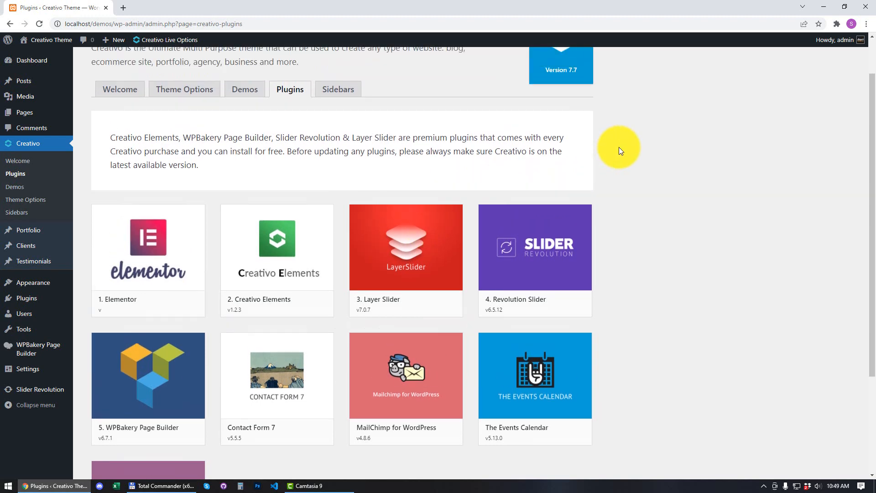
{"action": "scroll", "coordinate": [342, 220], "scroll_direction": "down", "scroll_amount": 2}
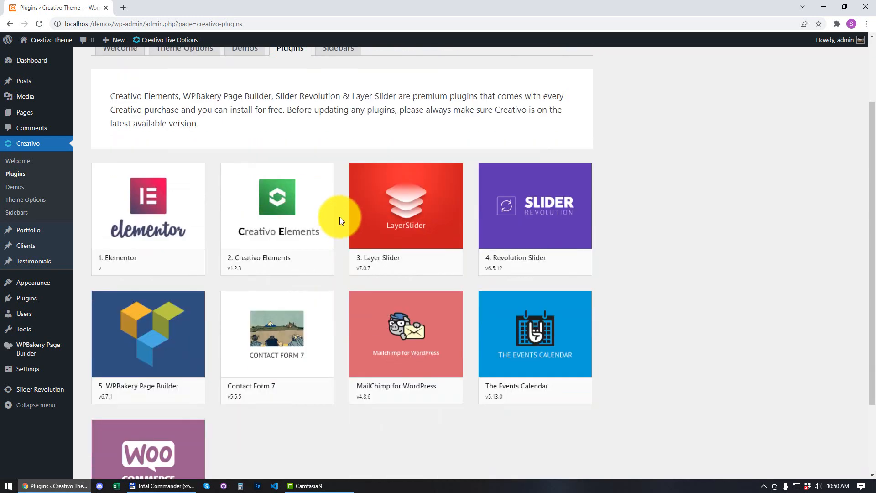
{"action": "scroll", "coordinate": [340, 217], "scroll_direction": "up", "scroll_amount": 2}
{"action": "scroll", "coordinate": [345, 269], "scroll_direction": "down", "scroll_amount": 2}
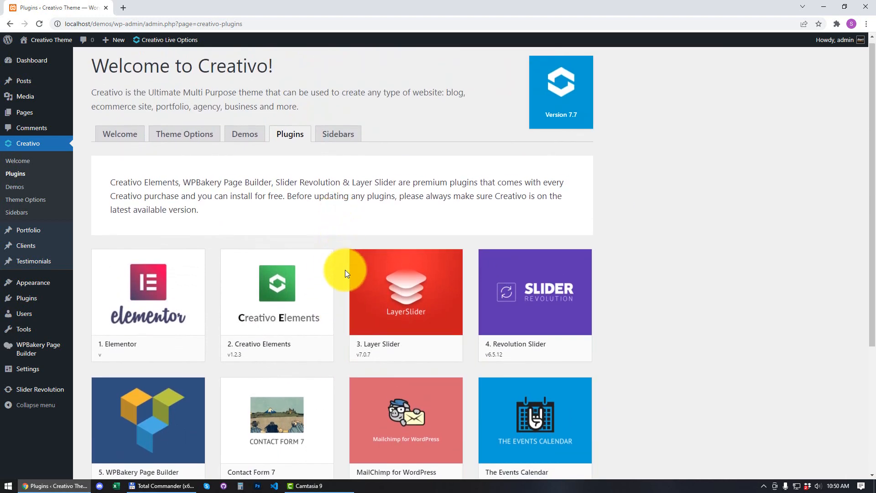
{"action": "mouse_move", "coordinate": [182, 230]}
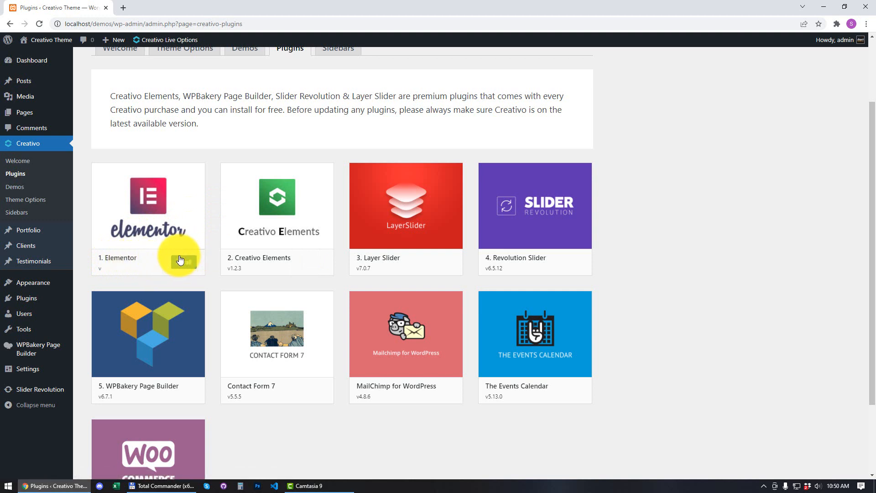
{"action": "mouse_move", "coordinate": [309, 229]}
{"action": "mouse_move", "coordinate": [175, 269]}
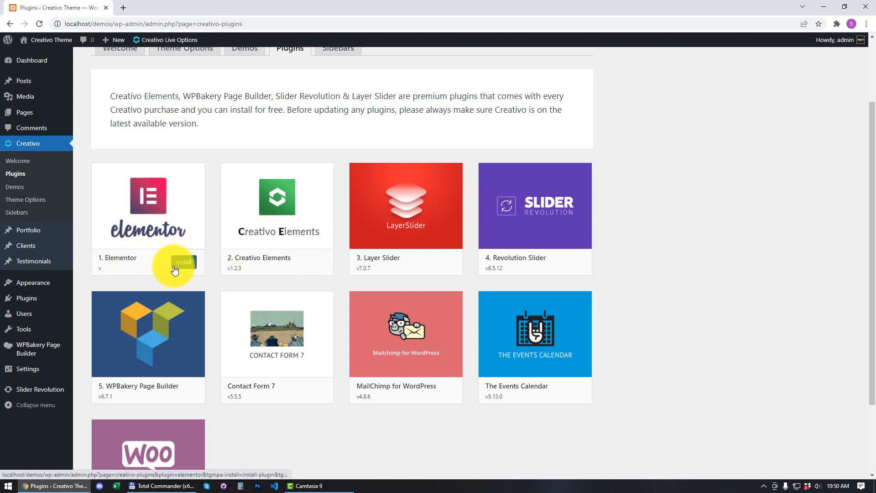
- Install and activate Elementor 3.5.5, then return to the Creativo plugins installer
{"action": "left_click", "coordinate": [182, 263]}
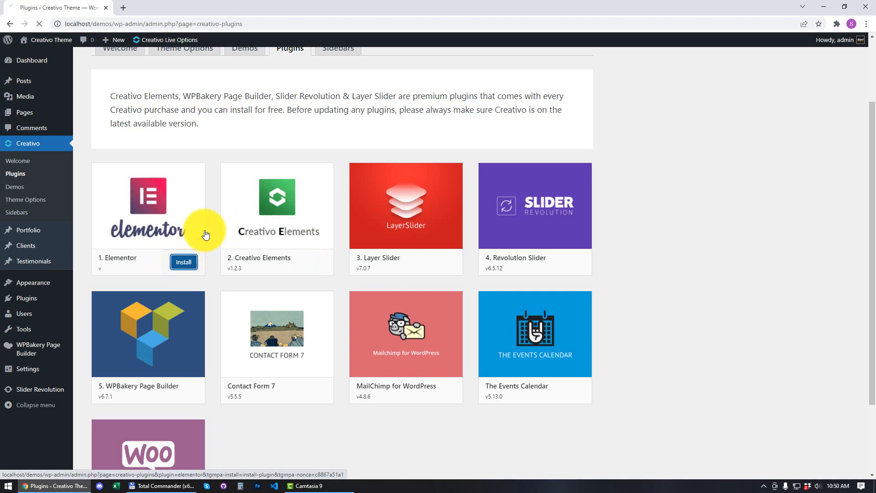
{"action": "scroll", "coordinate": [214, 210], "scroll_direction": "down", "scroll_amount": 1}
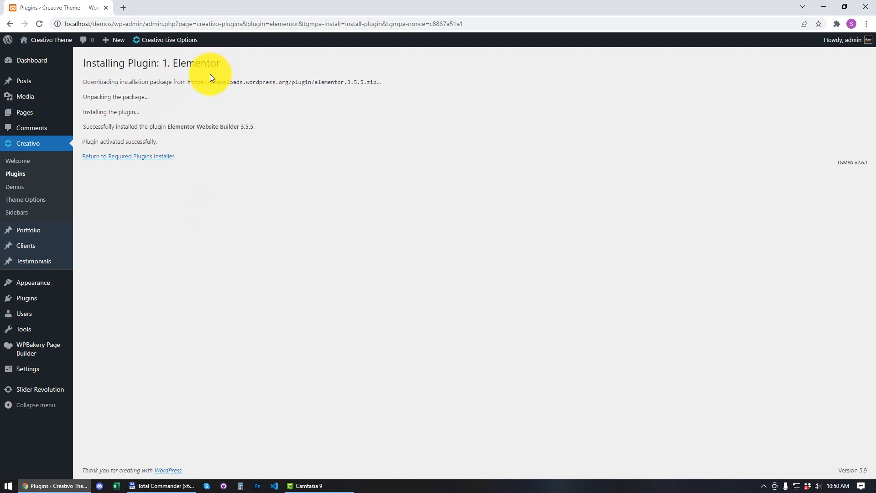
{"action": "left_click", "coordinate": [155, 159]}
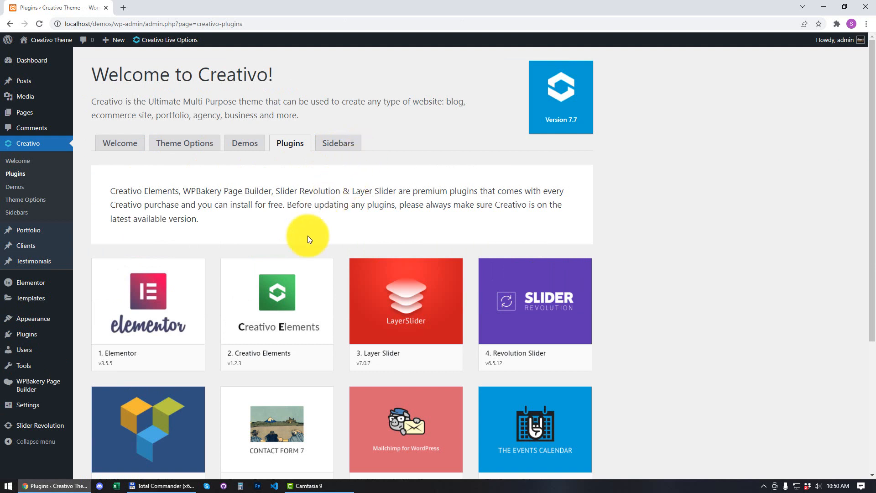
- Install and activate Creativo Elements v1.2.3, then return to the Creativo plugins list
{"action": "mouse_move", "coordinate": [293, 299]}
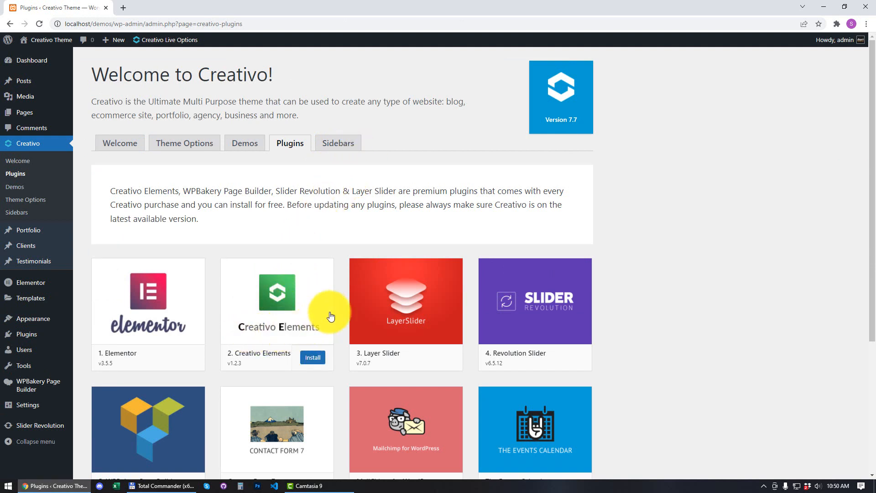
{"action": "mouse_move", "coordinate": [166, 356]}
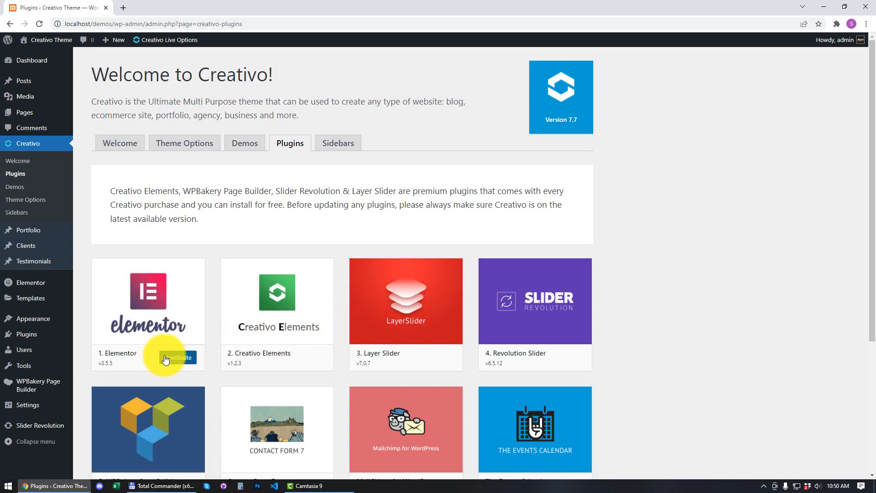
{"action": "mouse_move", "coordinate": [273, 374]}
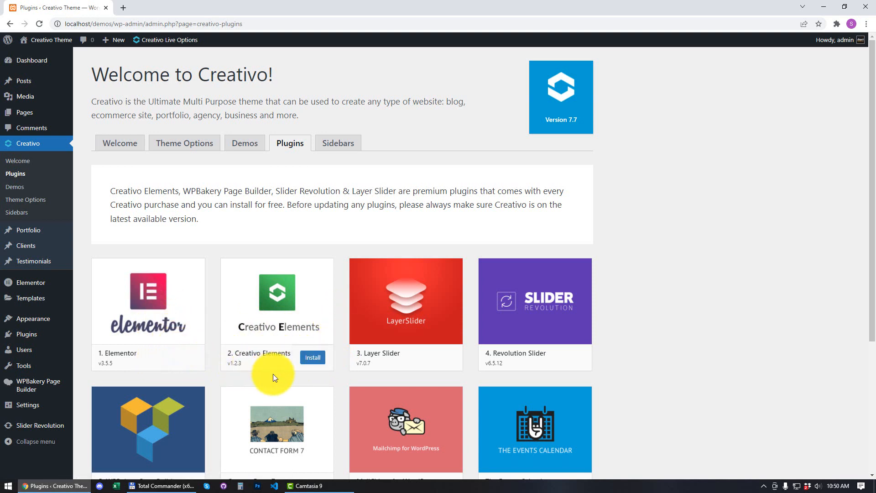
{"action": "left_click", "coordinate": [309, 363]}
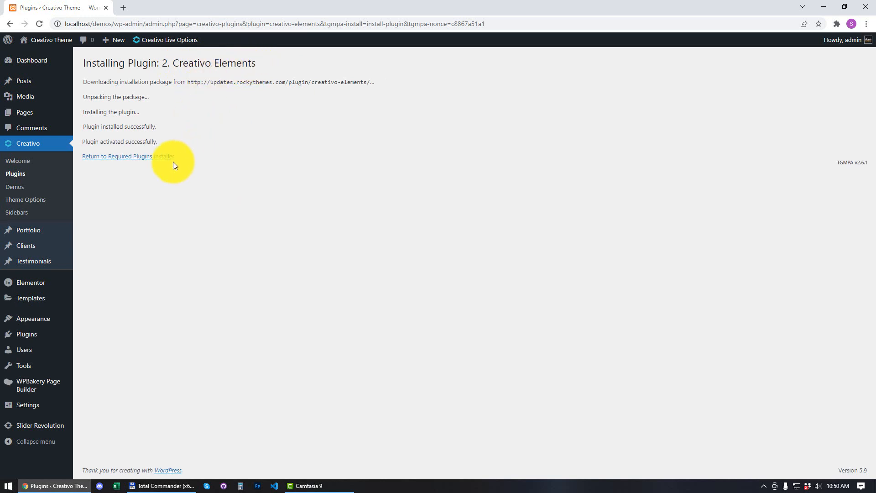
{"action": "left_click", "coordinate": [145, 157]}
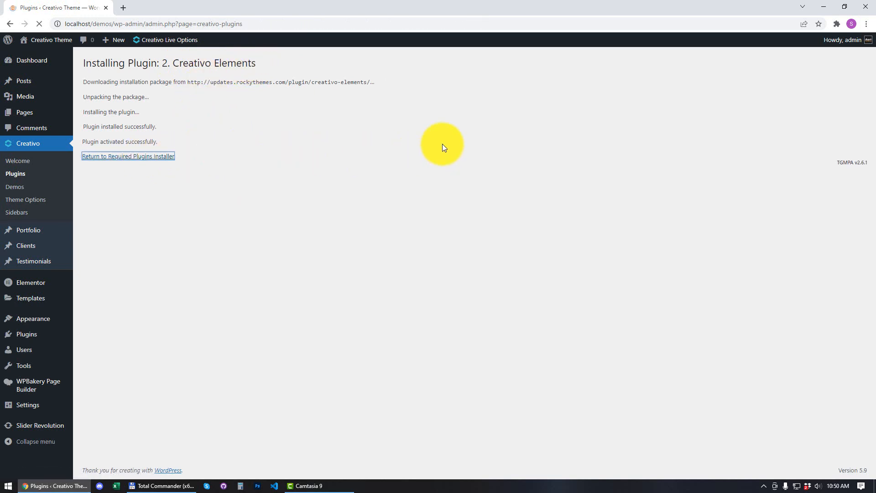
{"action": "scroll", "coordinate": [383, 160], "scroll_direction": "down", "scroll_amount": 2}
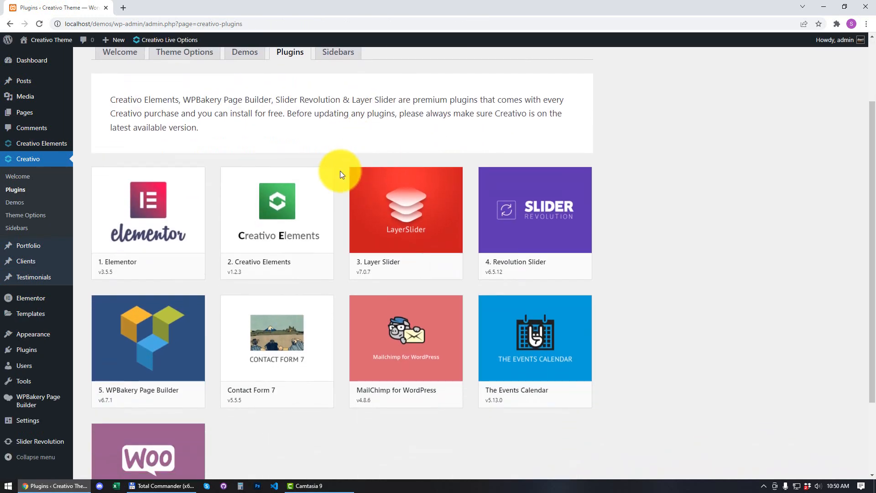
{"action": "scroll", "coordinate": [337, 182], "scroll_direction": "down", "scroll_amount": 2}
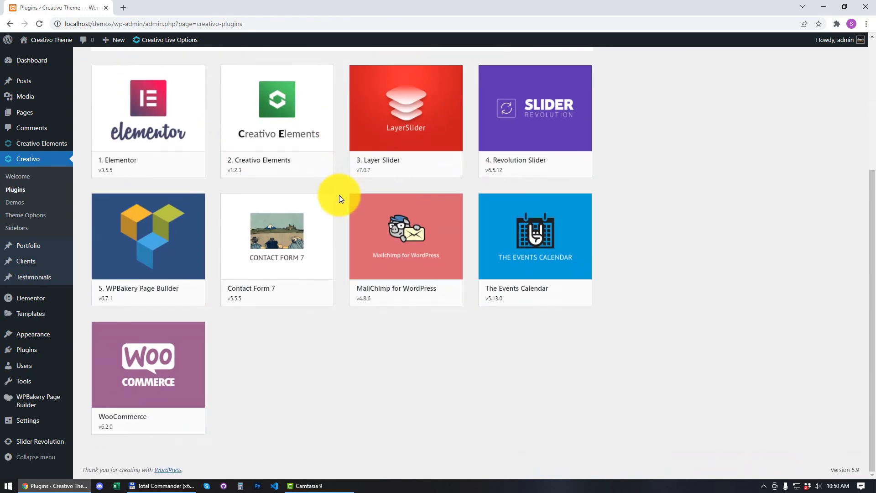
{"action": "scroll", "coordinate": [339, 195], "scroll_direction": "up", "scroll_amount": 4}
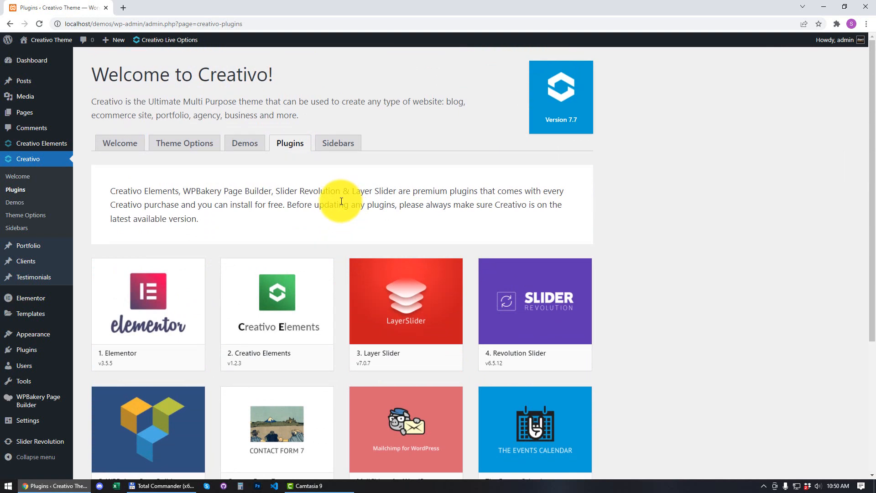